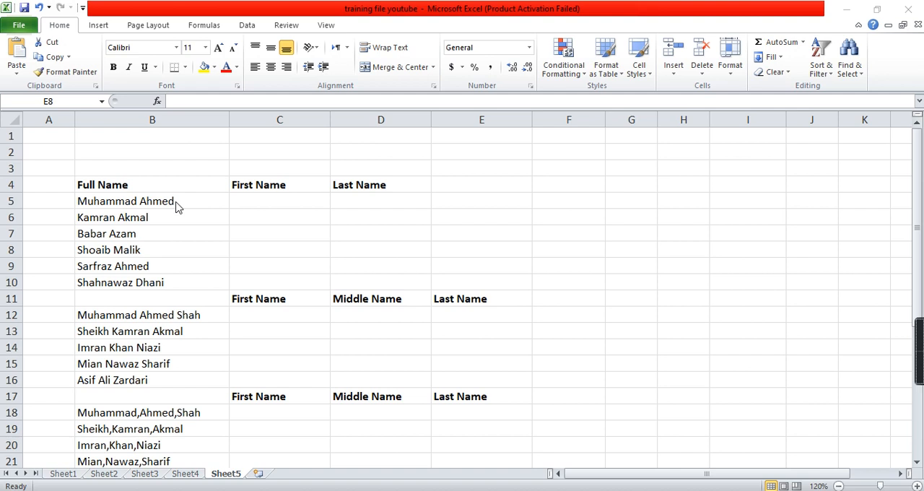
Run Text to Columns on the full names in B5:B10 as delimited data, with Space as the only delimiter.
left_click(175, 202)
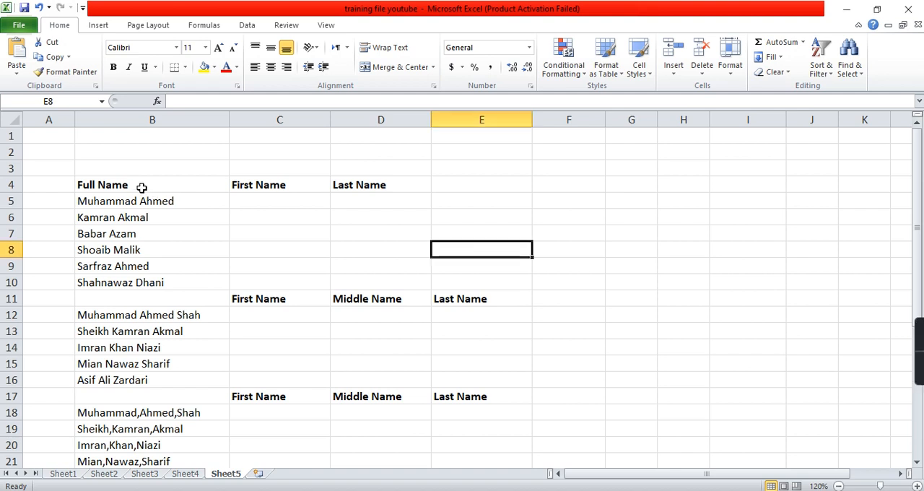
left_click_drag(142, 202, 142, 277)
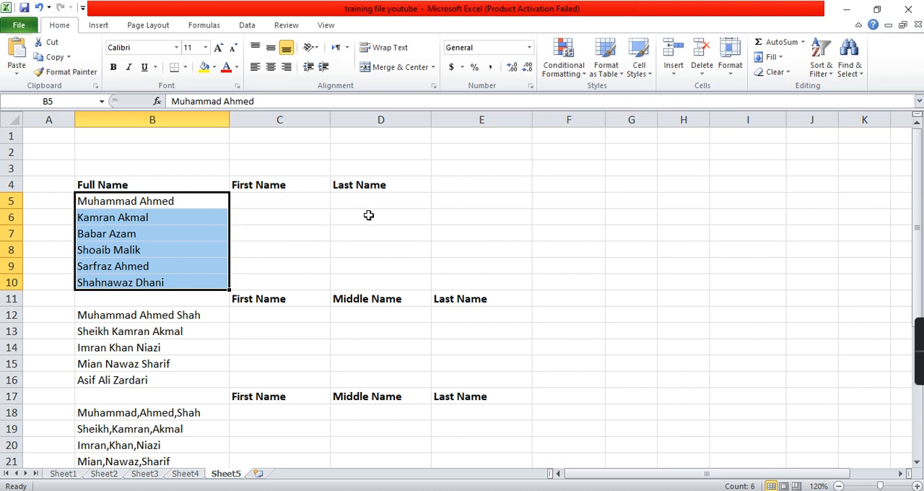
left_click_drag(159, 198, 156, 277)
left_click(248, 26)
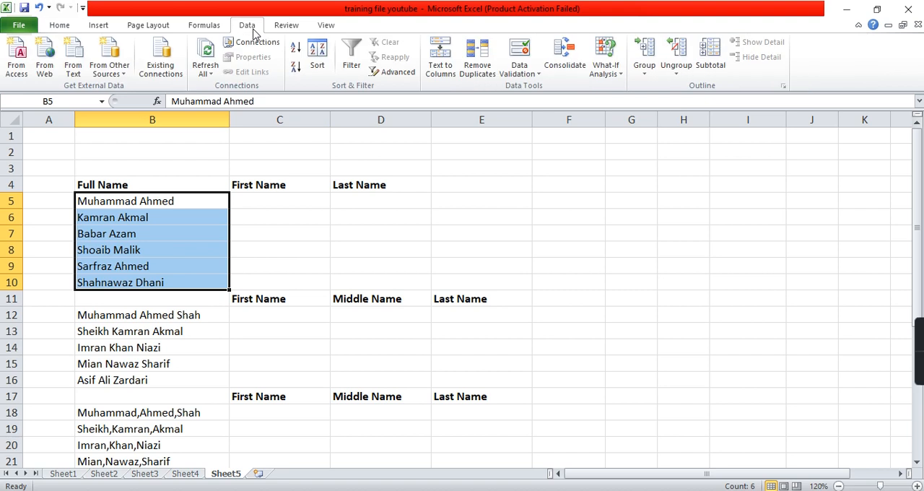
left_click(448, 57)
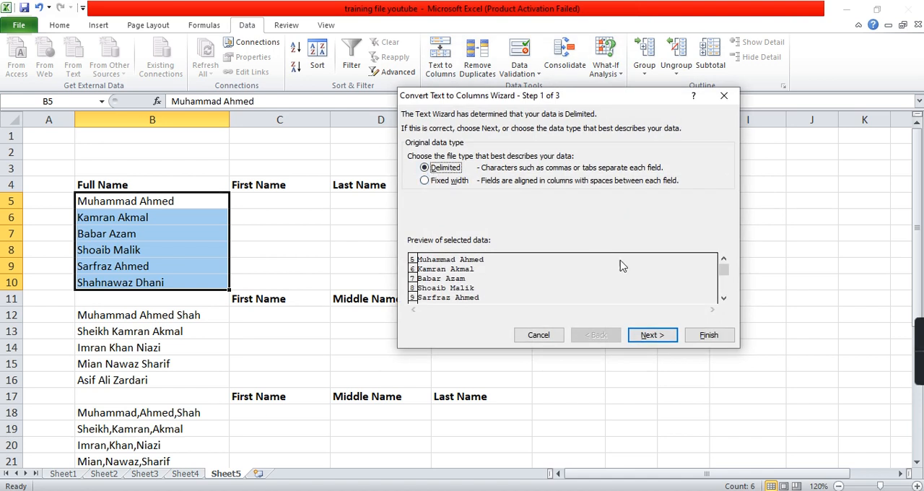
left_click(650, 338)
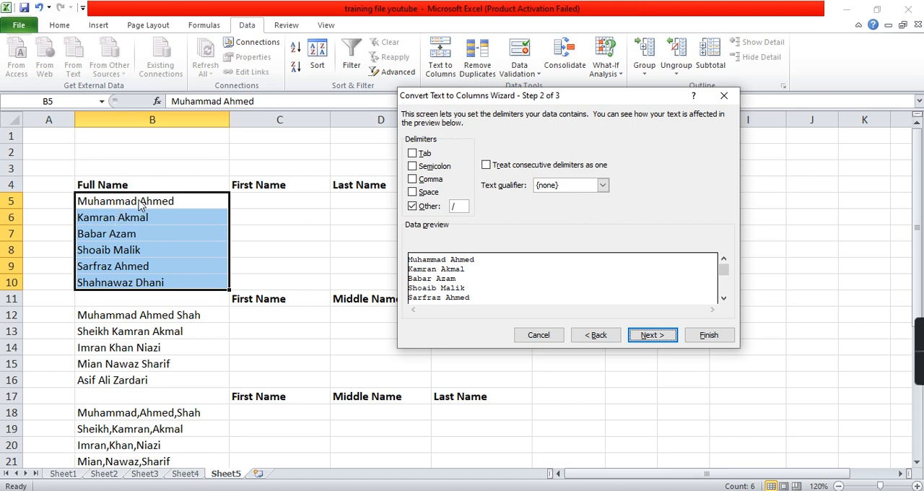
left_click(413, 192)
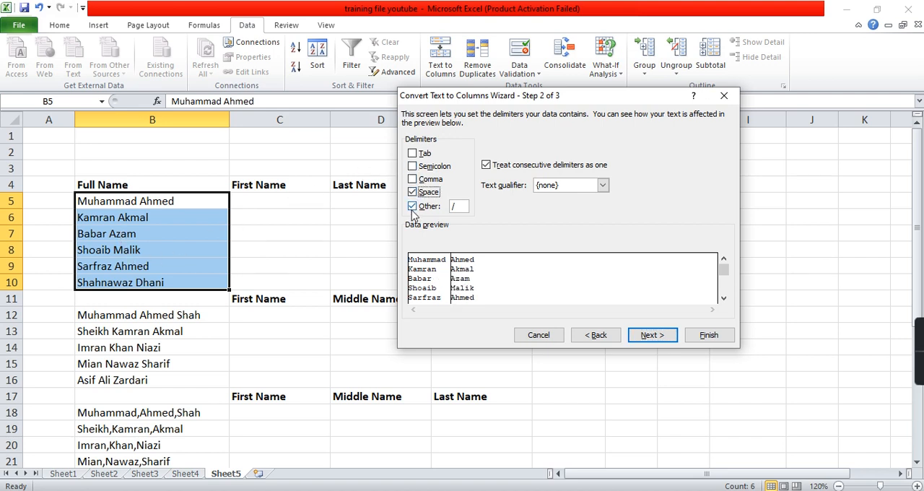
left_click(412, 207)
left_click(648, 337)
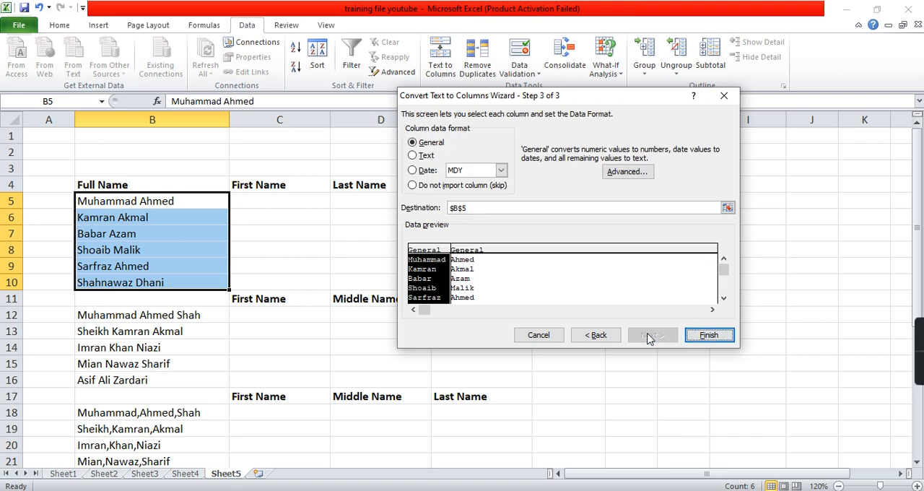
Set the first split column's format to Text and output the first and last names starting at cell C5.
left_click(424, 157)
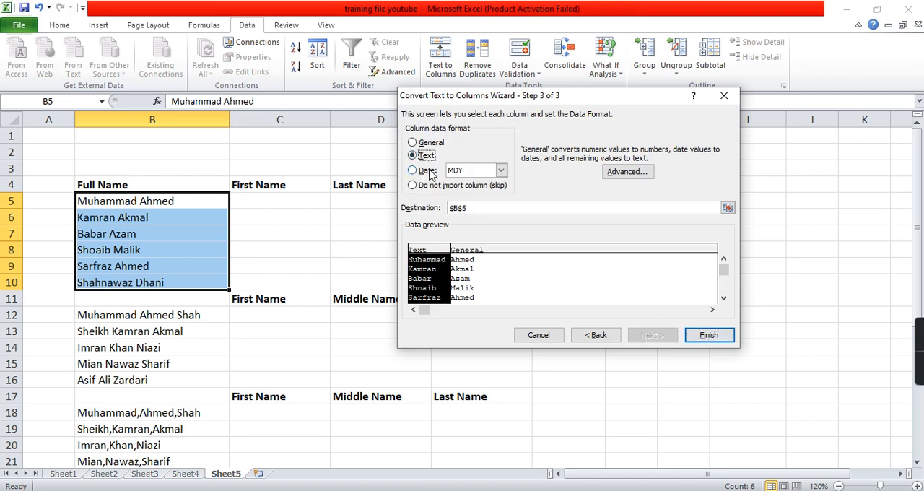
left_click(727, 208)
left_click(291, 205)
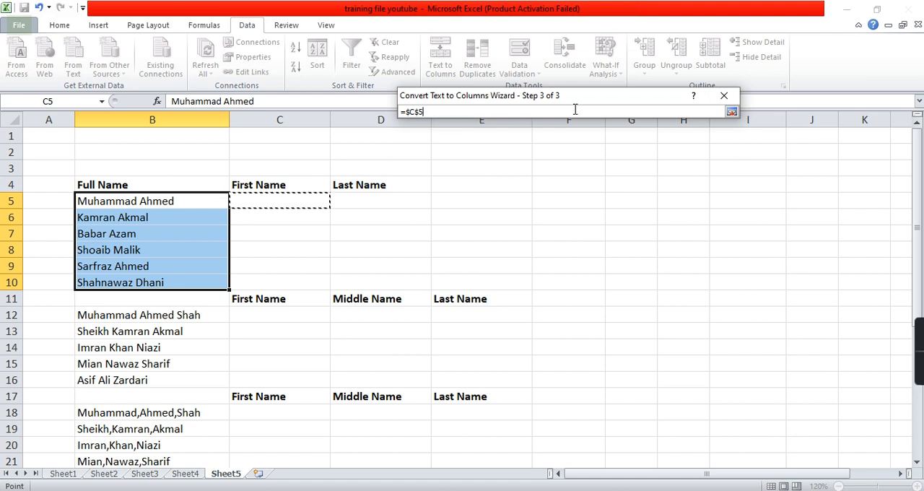
left_click(731, 111)
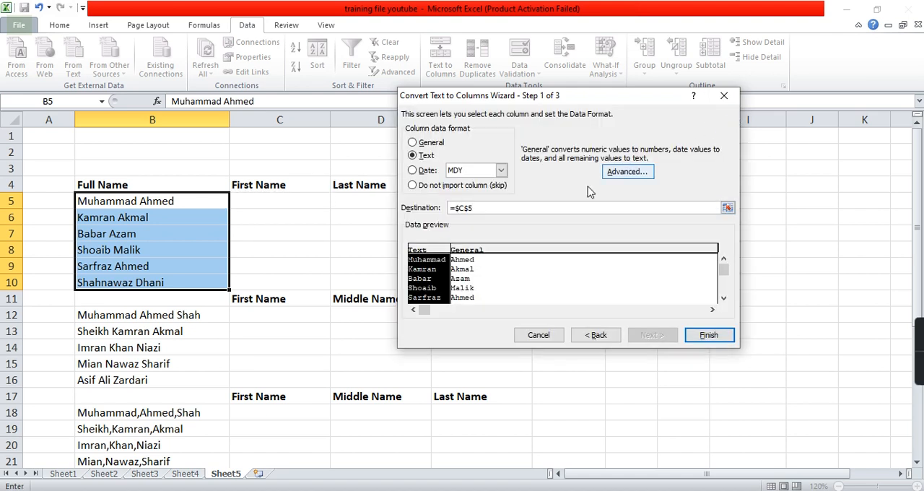
left_click(708, 336)
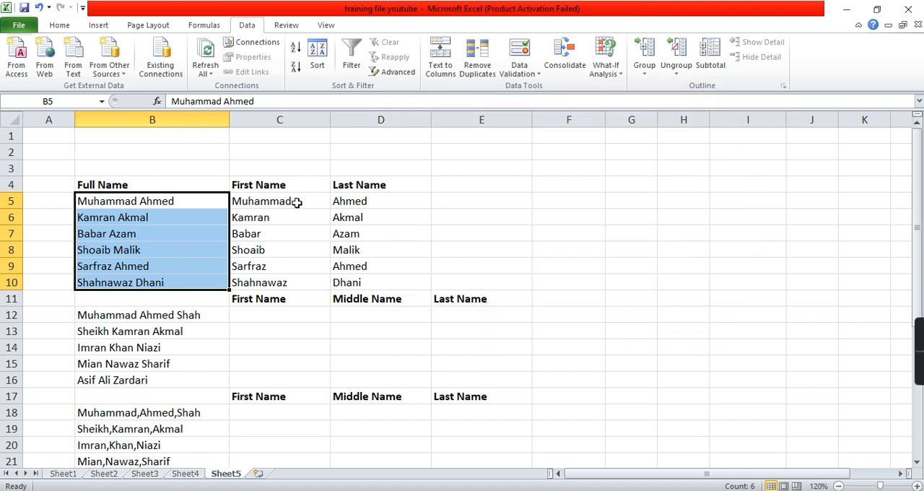
left_click_drag(296, 203, 290, 275)
left_click_drag(366, 202, 376, 277)
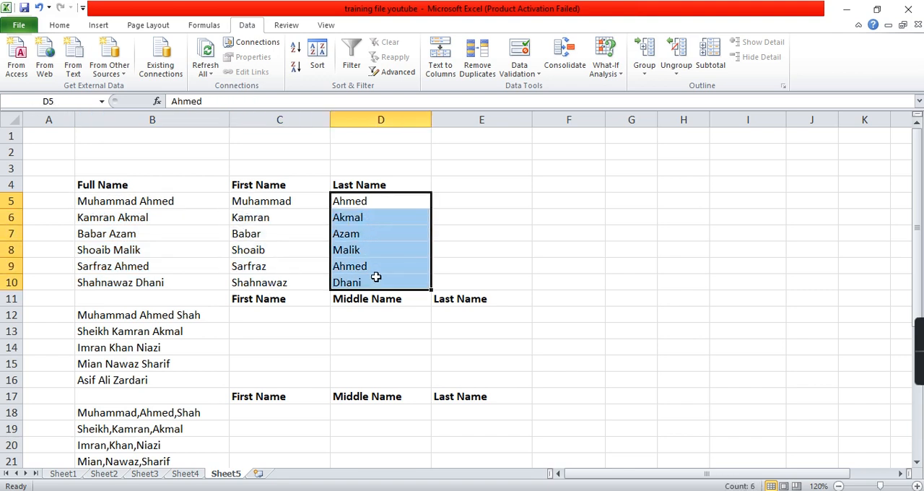
Run Text to Columns on the three-part names in B12:B16 as delimited data separated by spaces.
scroll(377, 277, "down", 1)
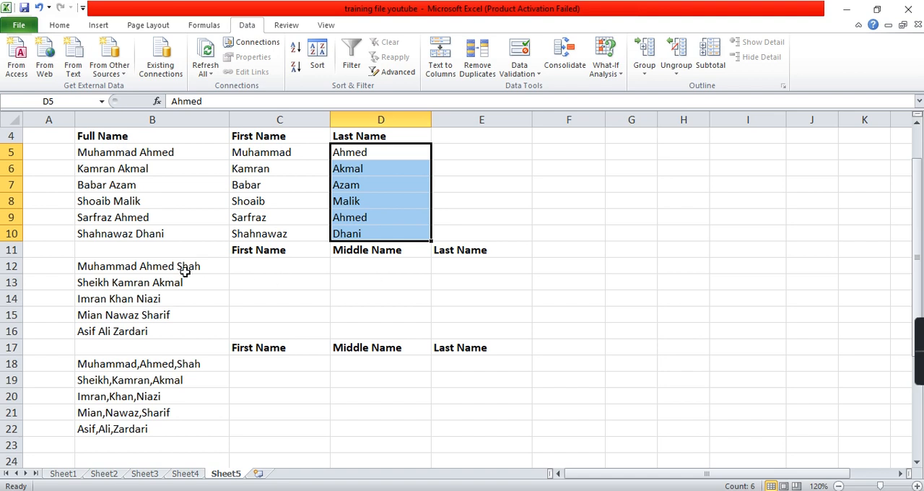
left_click_drag(186, 272, 184, 325)
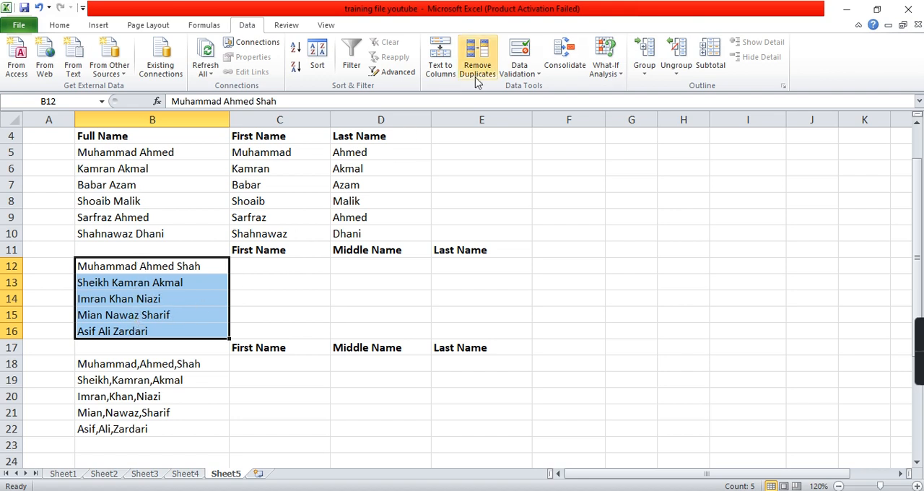
left_click(442, 72)
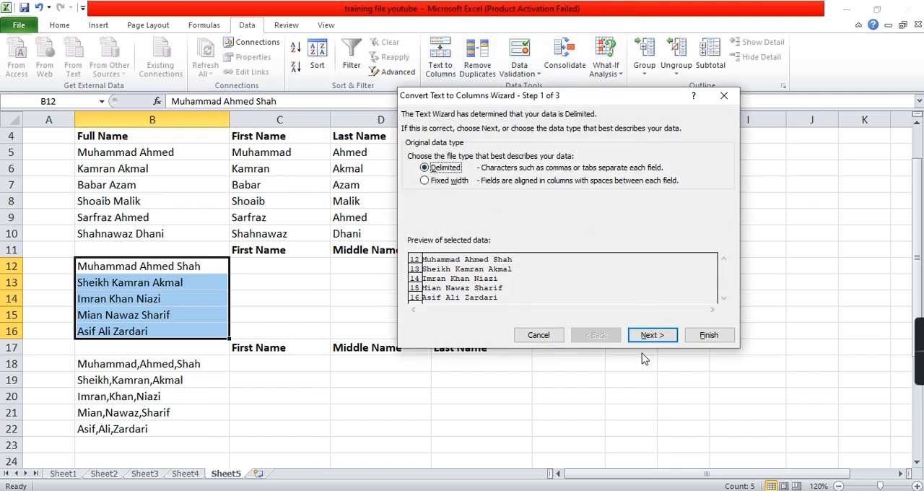
left_click(658, 338)
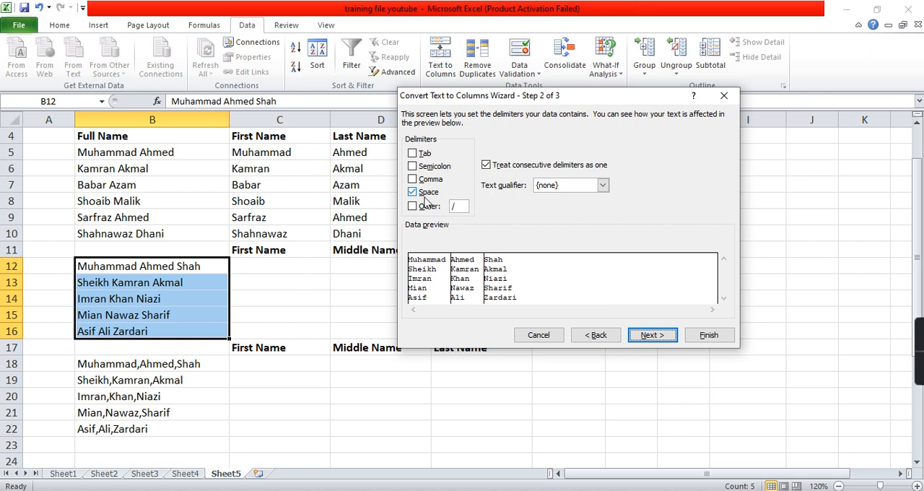
left_click(647, 336)
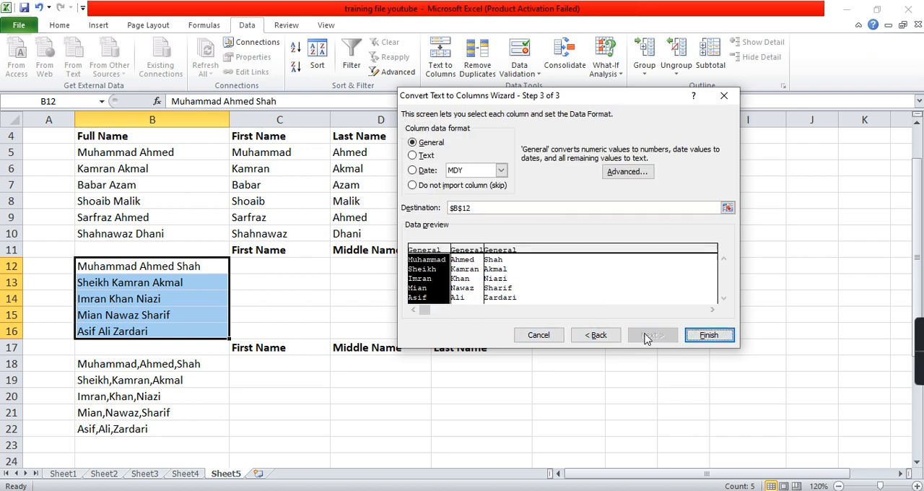
Format the first split column as Text and place the first, middle and last names starting at cell C12.
left_click(413, 156)
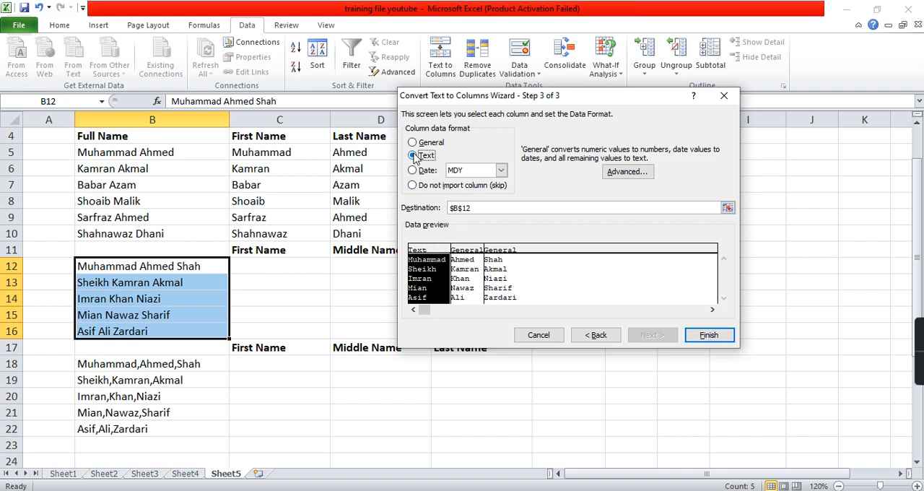
left_click(728, 208)
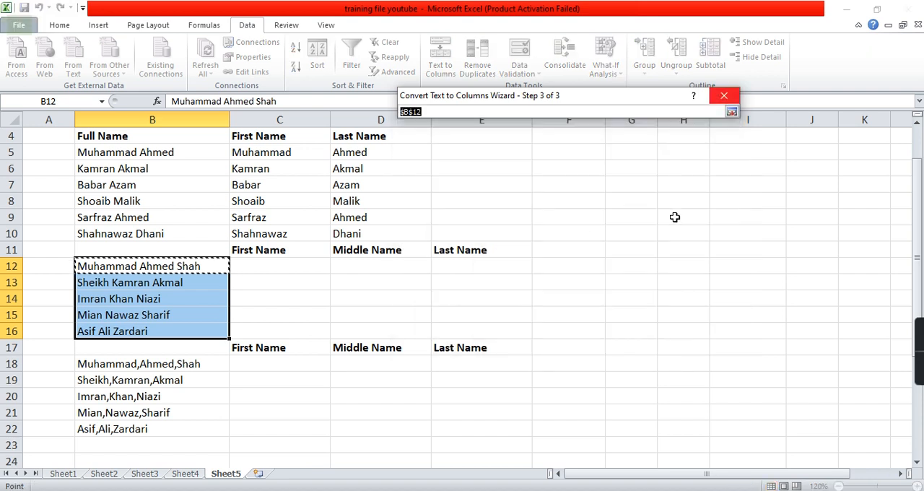
left_click(268, 265)
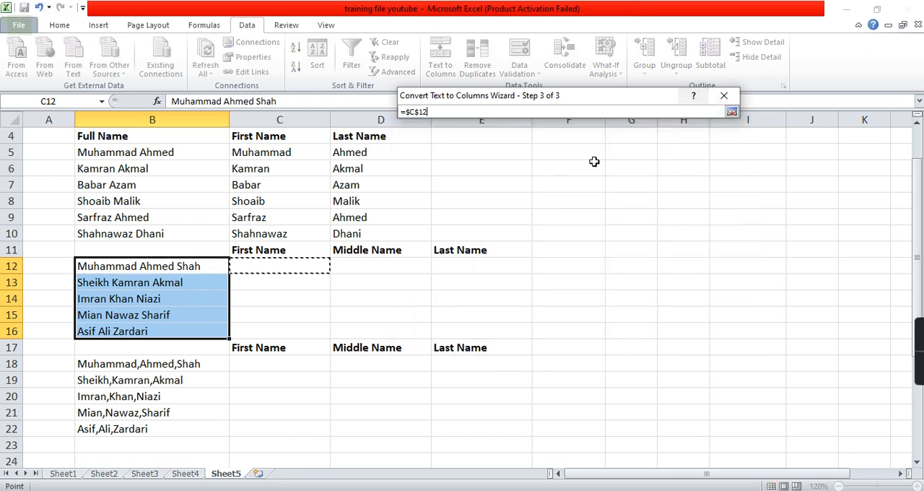
left_click(732, 112)
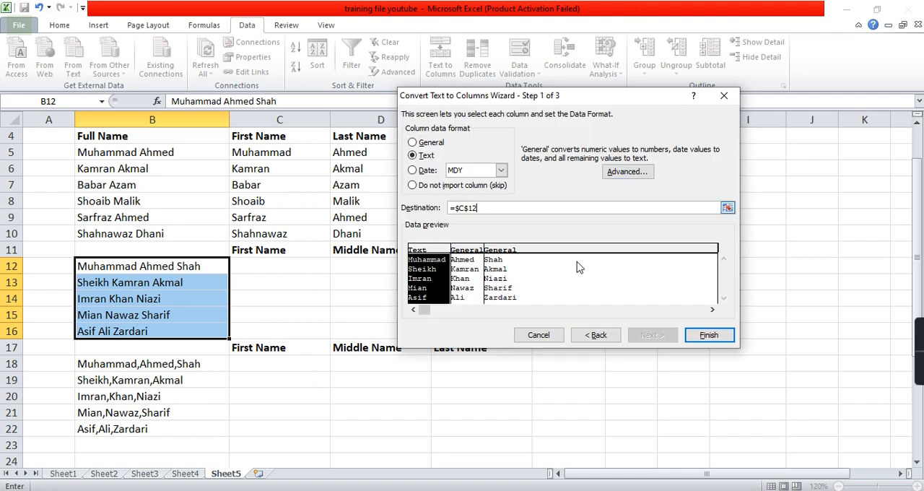
left_click(706, 336)
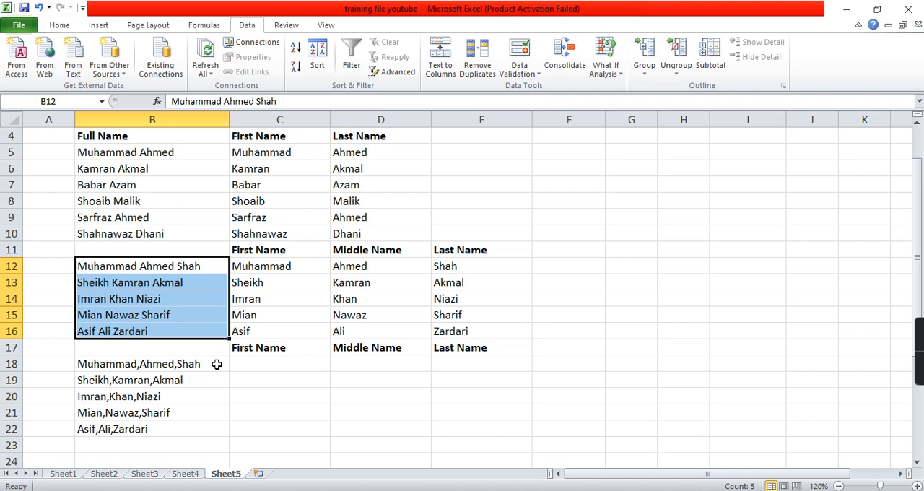
Run Text to Columns on the comma-separated names in B18:B22, replacing the Space delimiter with Comma.
left_click_drag(217, 364, 181, 427)
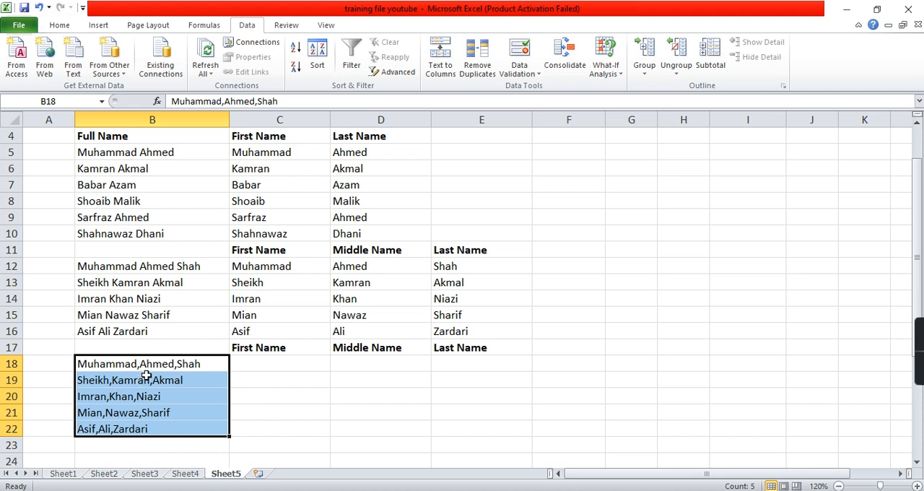
left_click(447, 63)
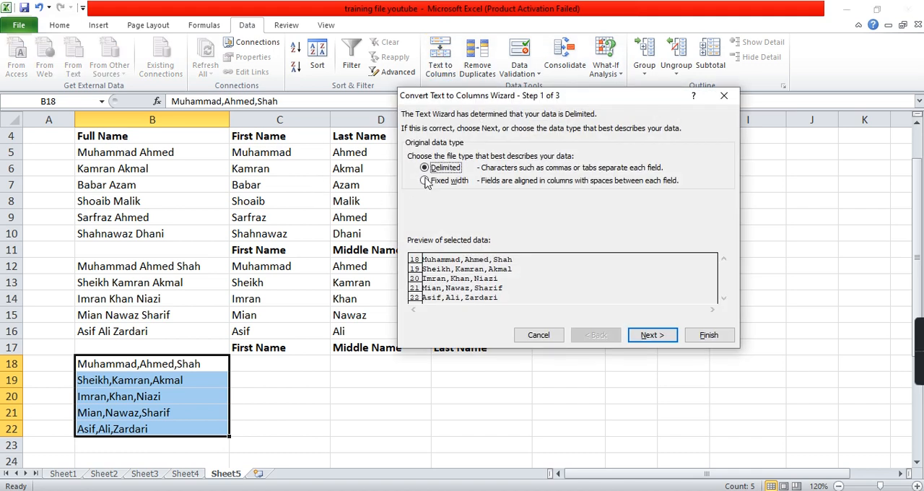
left_click(640, 338)
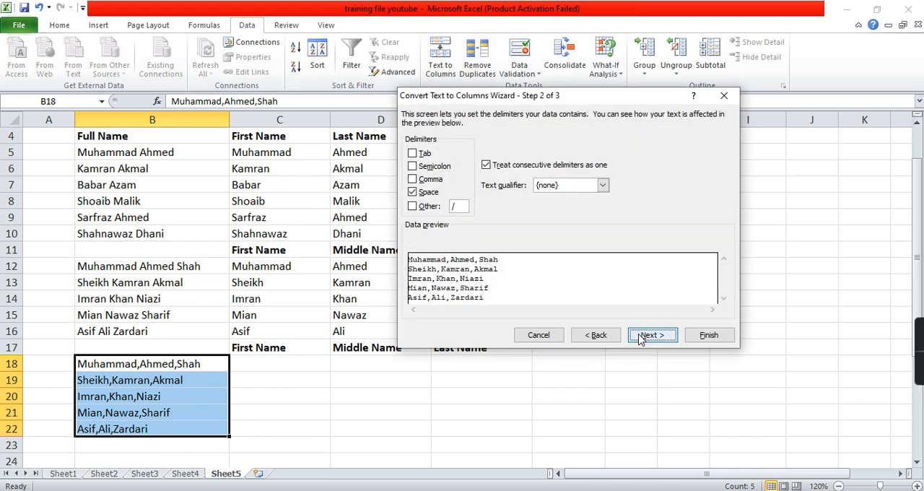
left_click(427, 197)
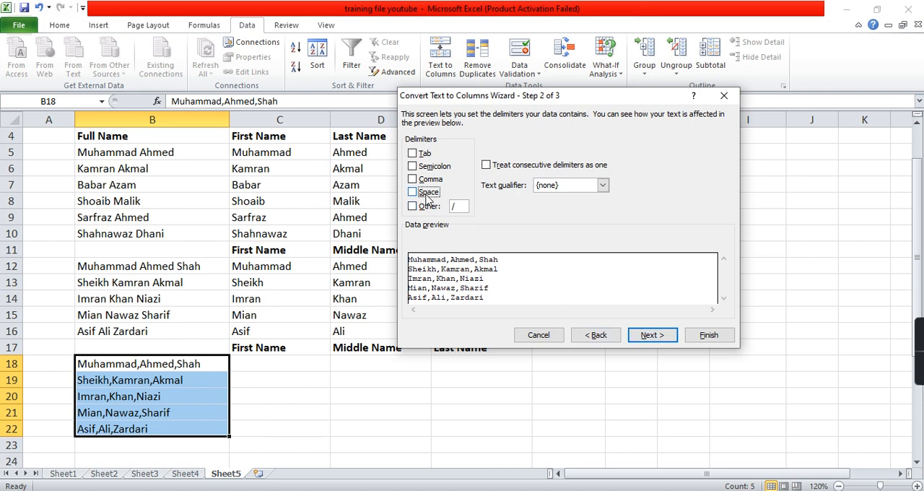
left_click(423, 181)
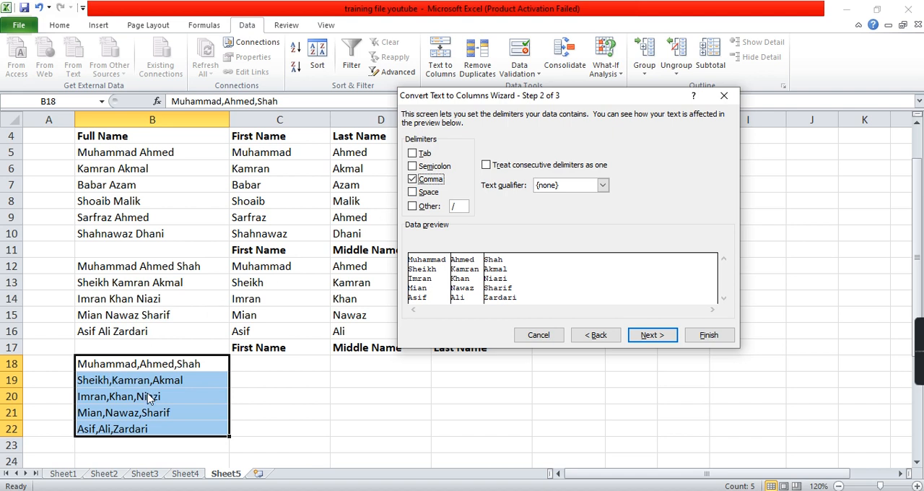
left_click(653, 336)
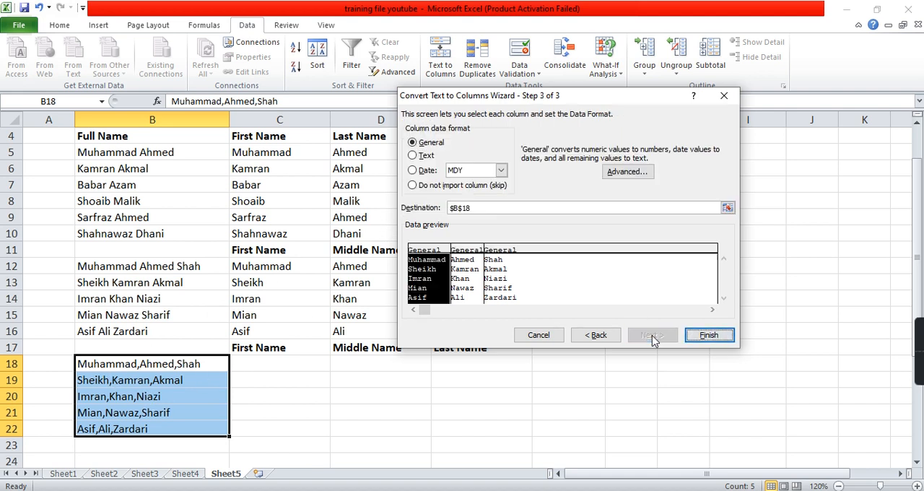
Set the first split column to Text and finish splitting the comma-separated names with C18 as the destination.
left_click(413, 155)
left_click(728, 208)
left_click(727, 209)
left_click(299, 363)
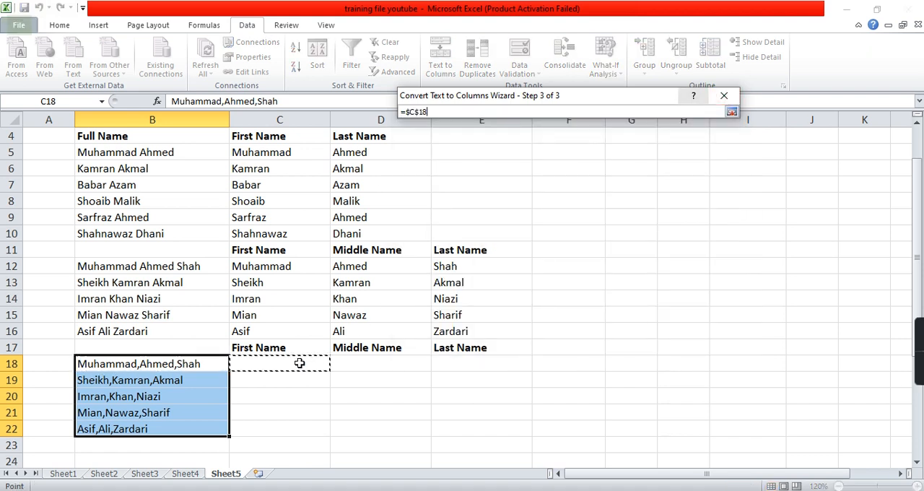
left_click(732, 112)
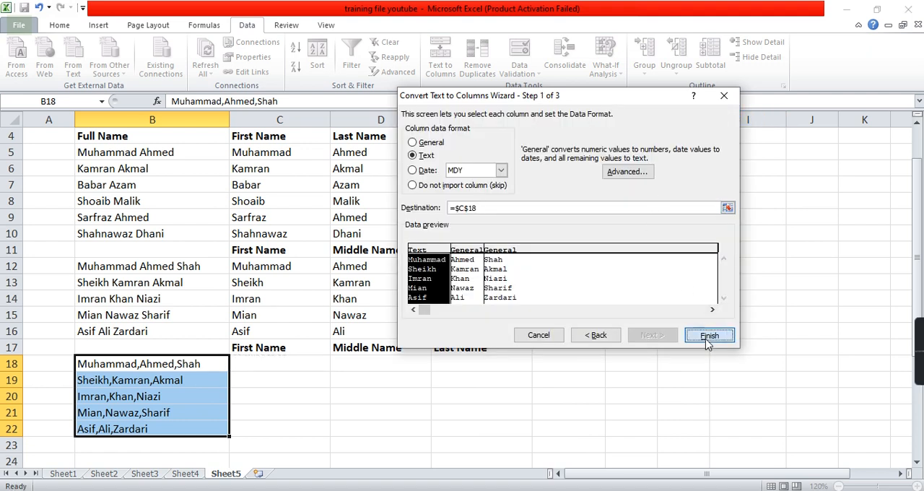
left_click(705, 336)
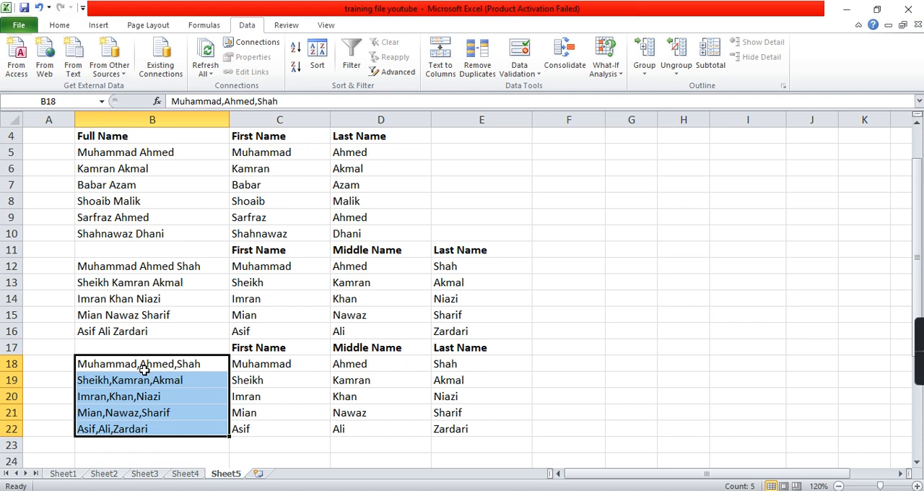
Enter the current date, 6/26/2021, in cell F8.
left_click(580, 203)
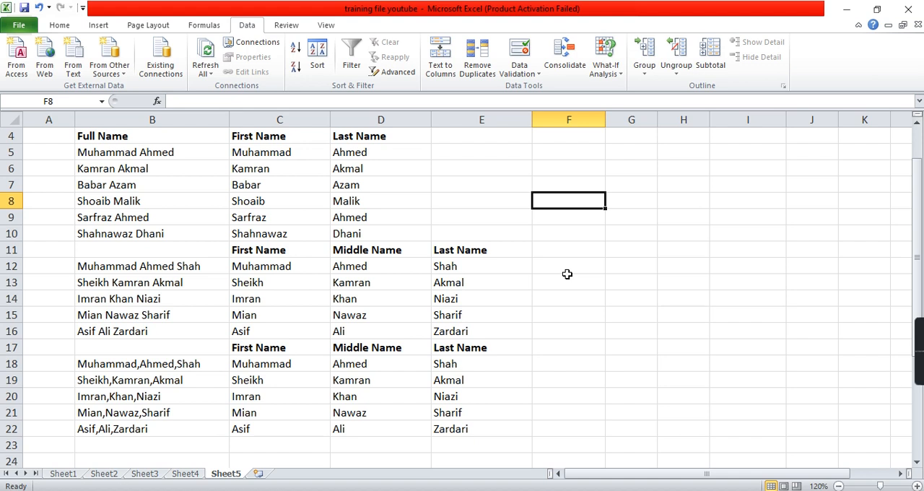
key("ctrl+semicolon")
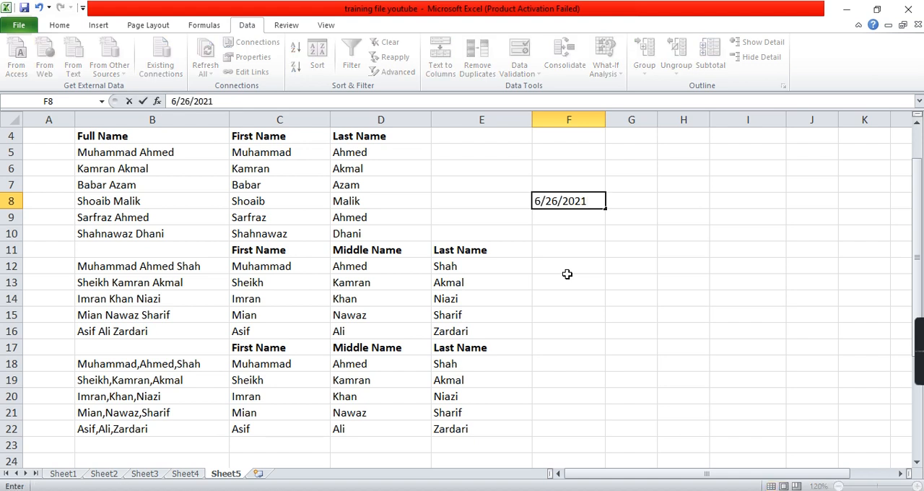
key("Return")
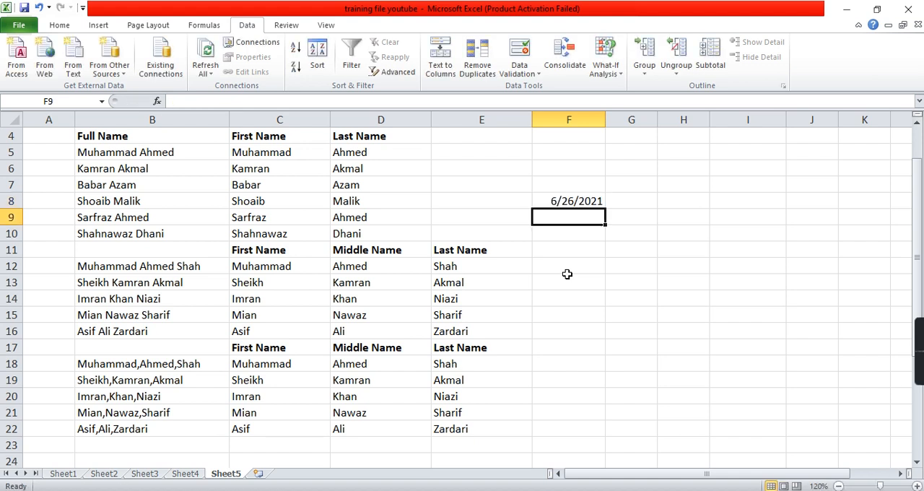
Run Text to Columns on the date in F8 as delimited data, replacing the Comma delimiter with the custom delimiter "/".
left_click(570, 203)
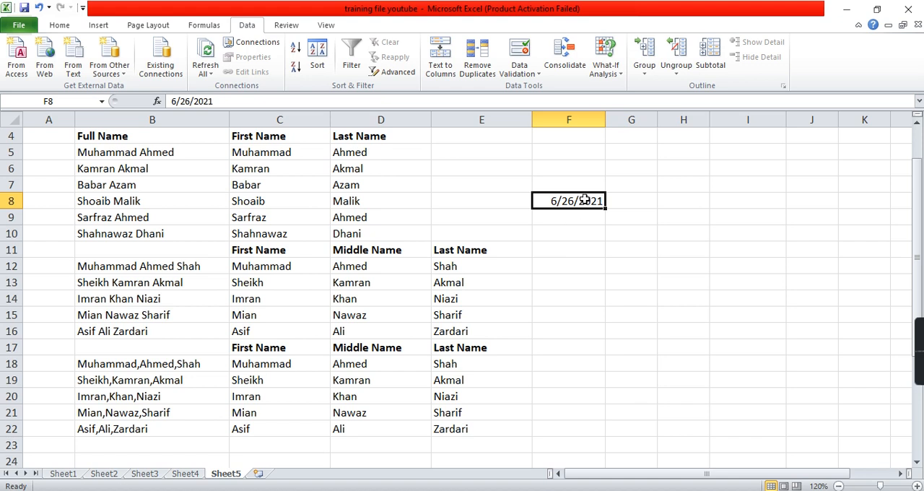
left_click(442, 65)
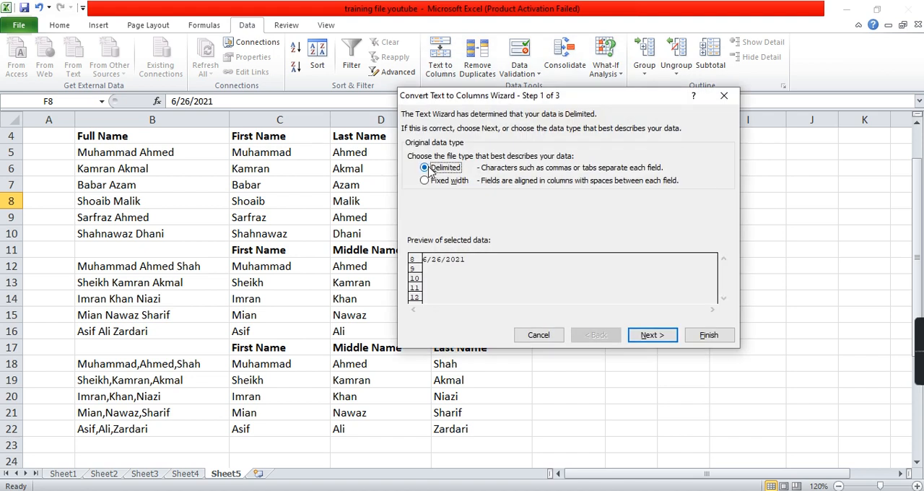
left_click(649, 337)
left_click_drag(601, 106, 648, 234)
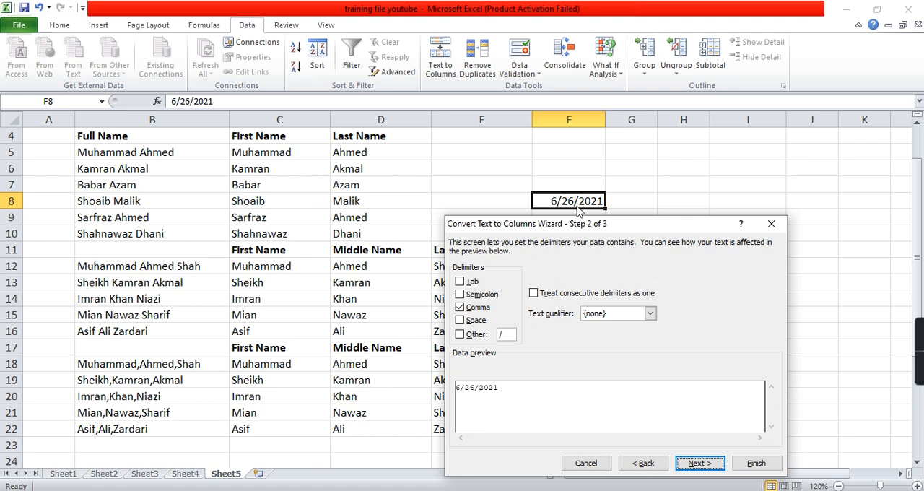
left_click(481, 309)
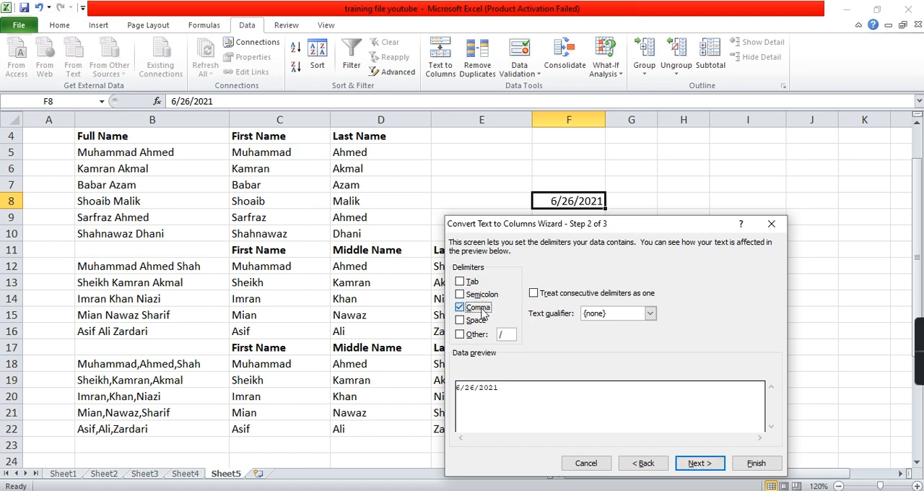
left_click(462, 337)
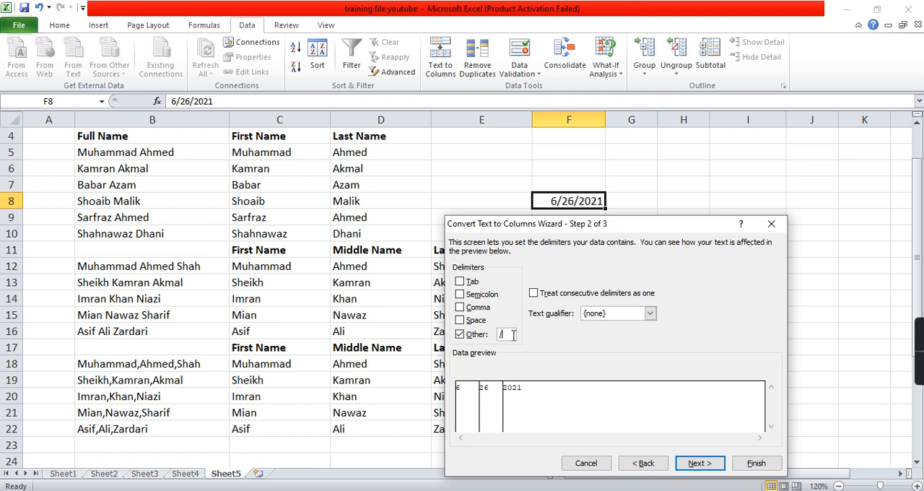
left_click(699, 468)
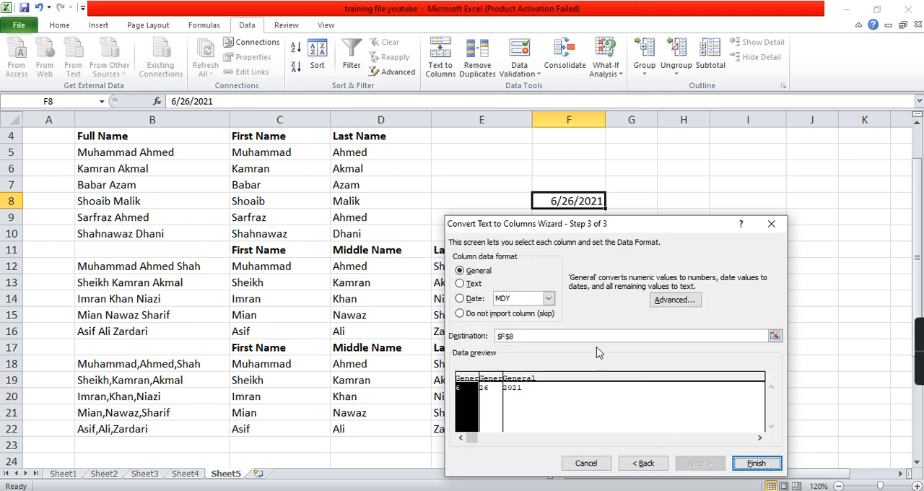
Set the first split column to Date in MDY format and finish splitting the date with G8 as the destination.
left_click(473, 299)
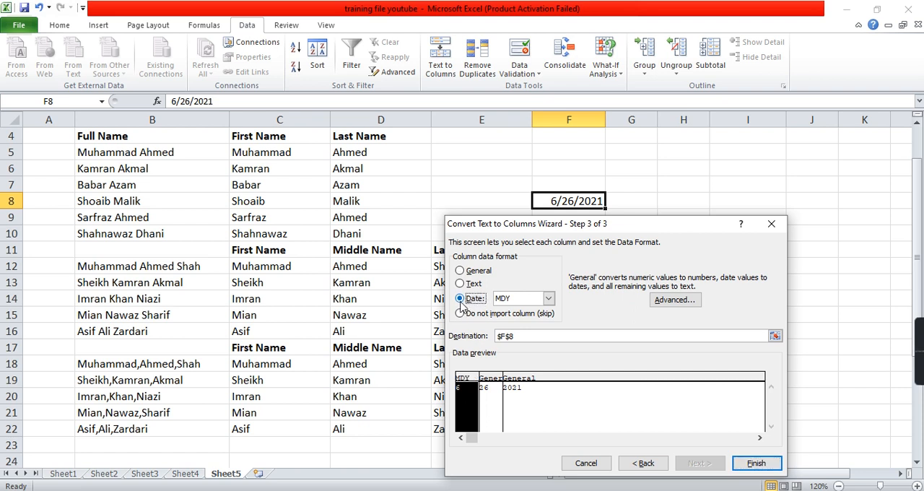
left_click(775, 336)
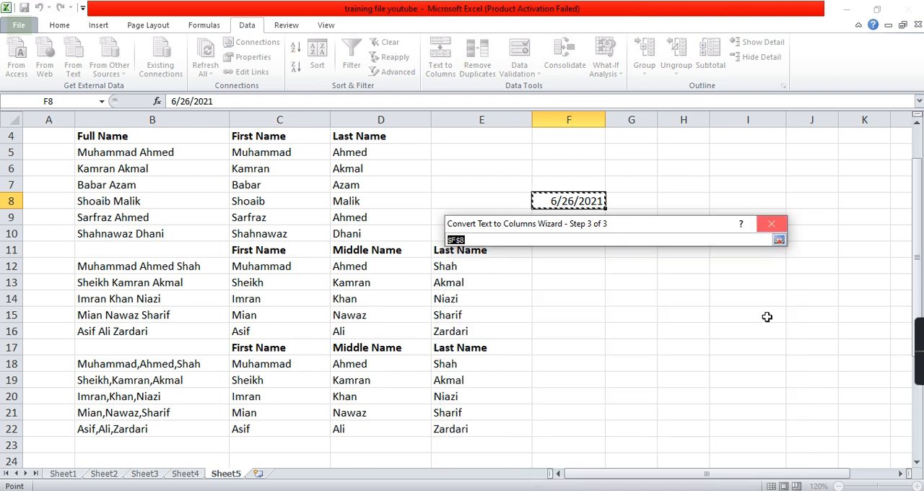
left_click(646, 201)
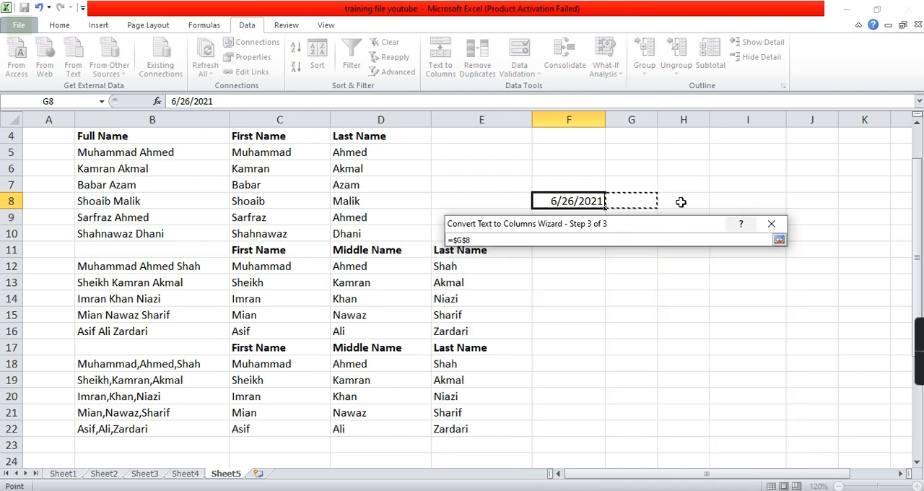
left_click(780, 240)
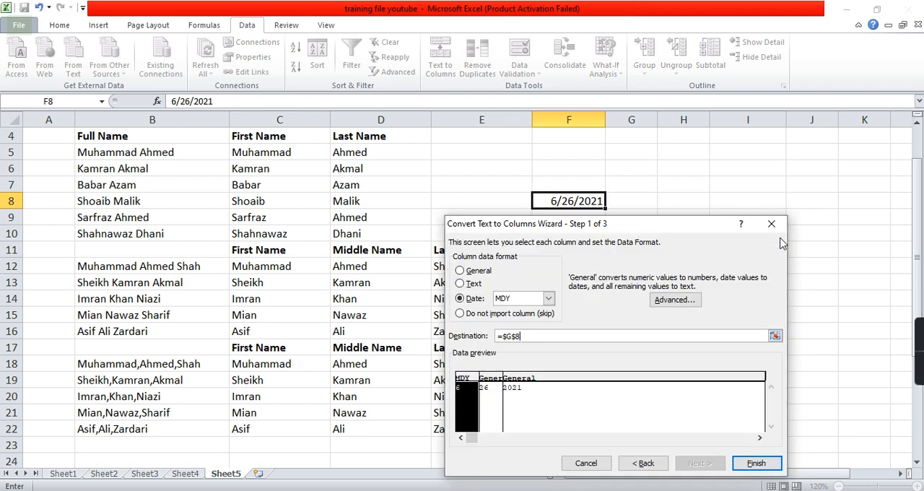
left_click(755, 464)
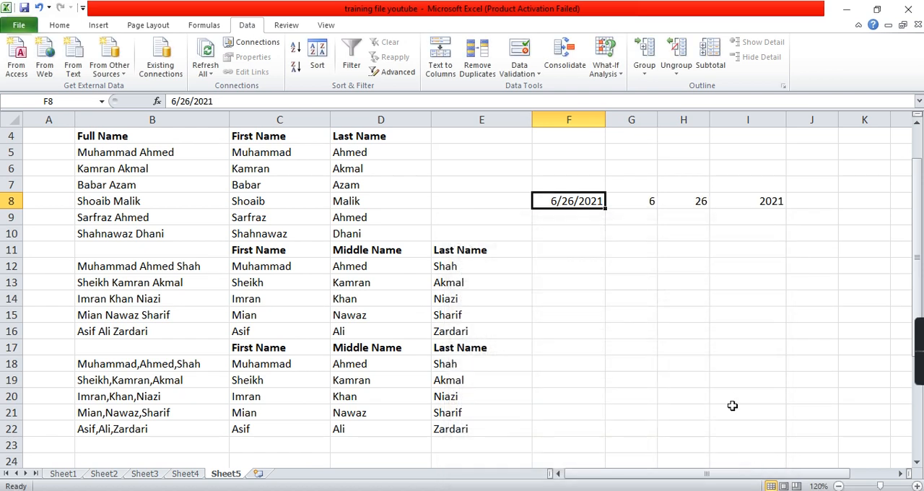
left_click(650, 201)
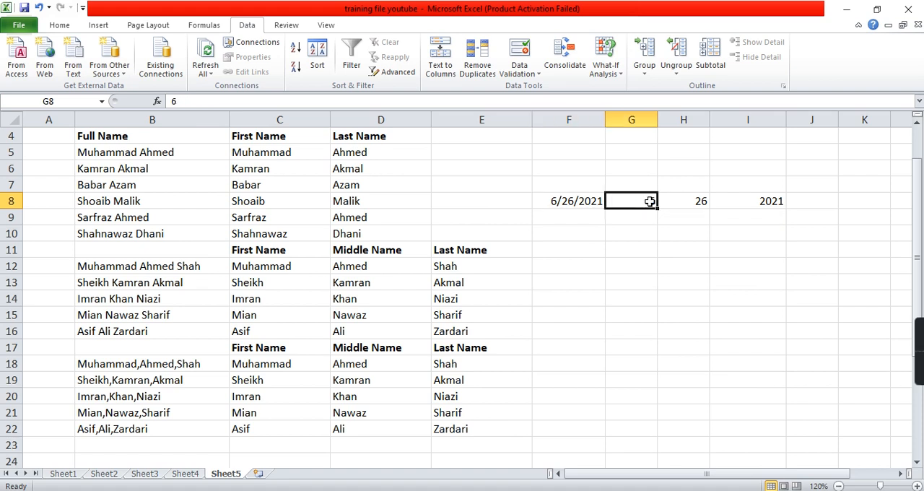
left_click_drag(699, 202, 732, 201)
left_click(733, 202)
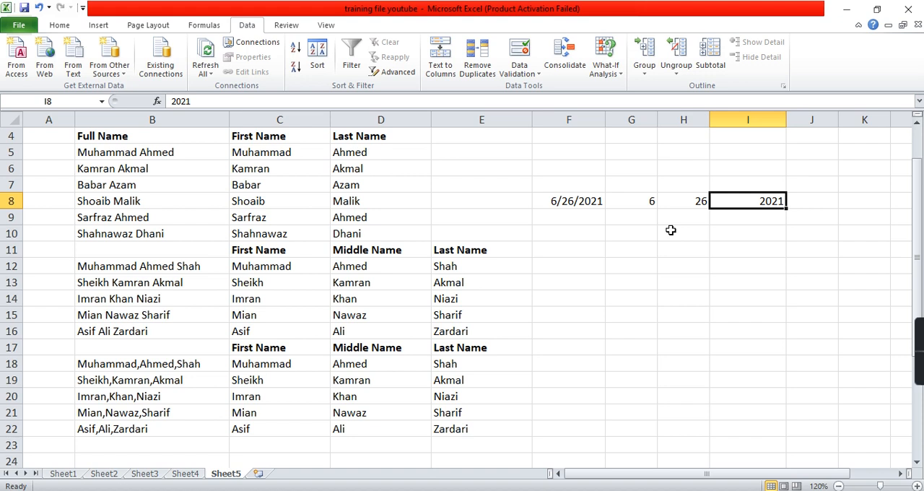
mouse_move(914, 339)
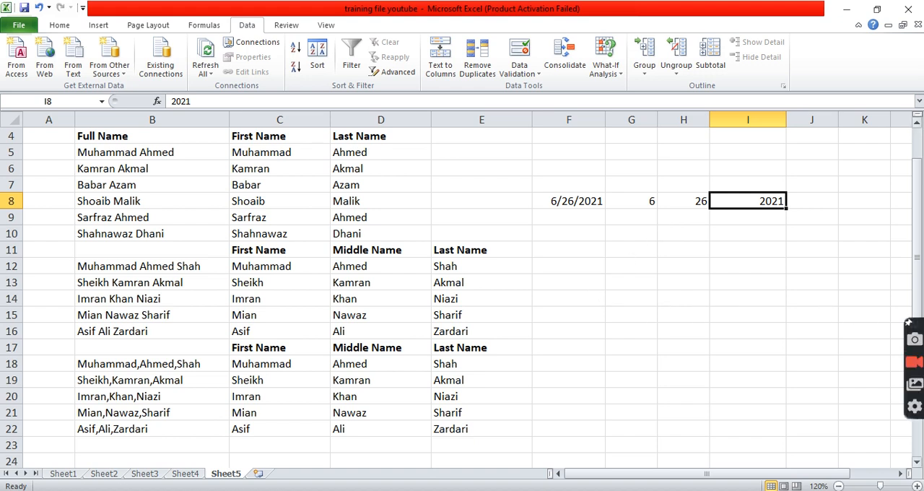